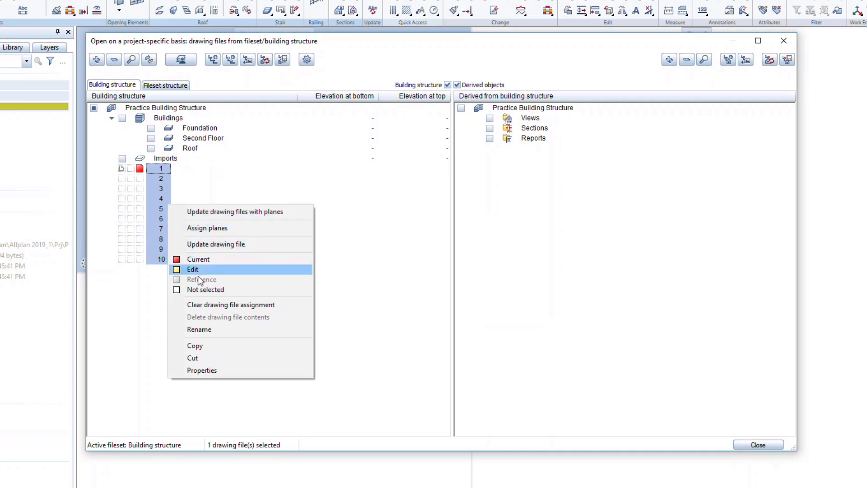
Step: Remove drawing files 1 to 10 from the Imports structural level
{"action": "left_click", "coordinate": [296, 306]}
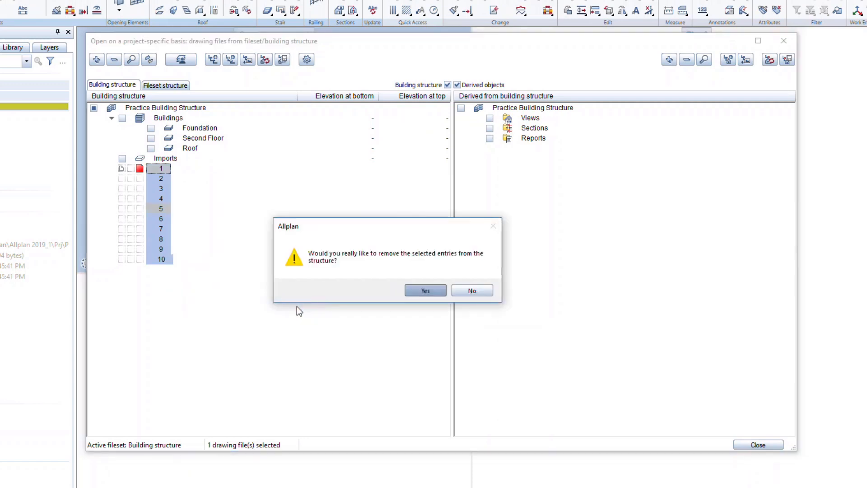
{"action": "left_click", "coordinate": [434, 293]}
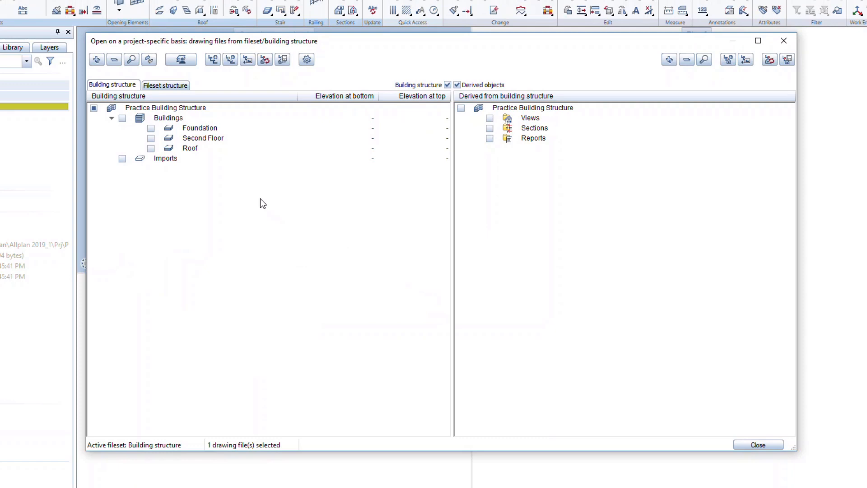
Step: Assign drawing files 100-105 to the Foundation structural level
{"action": "right_click", "coordinate": [197, 131]}
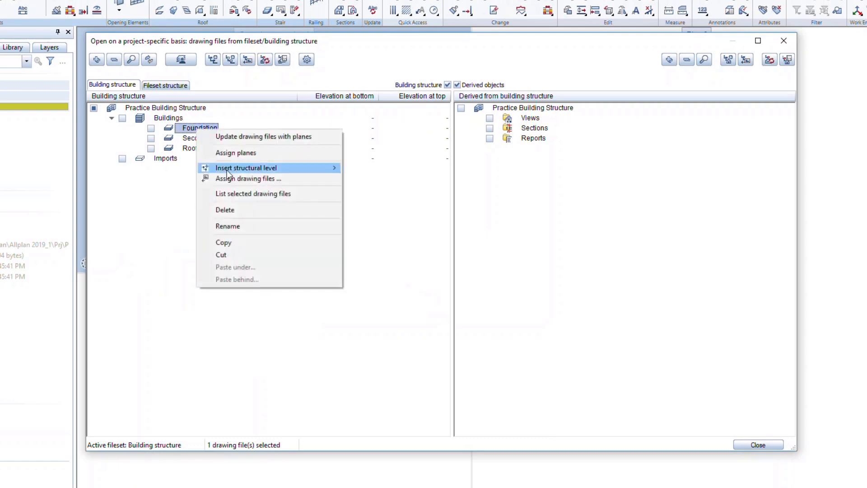
{"action": "left_click", "coordinate": [292, 180]}
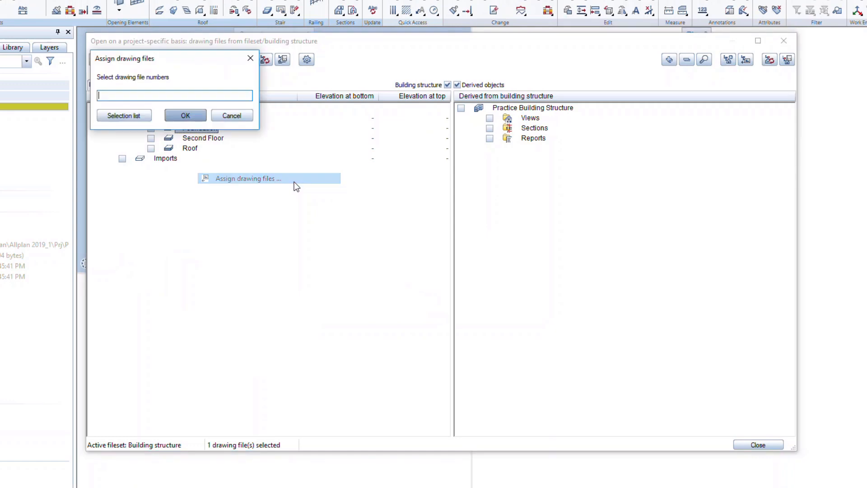
{"action": "left_click", "coordinate": [140, 115]}
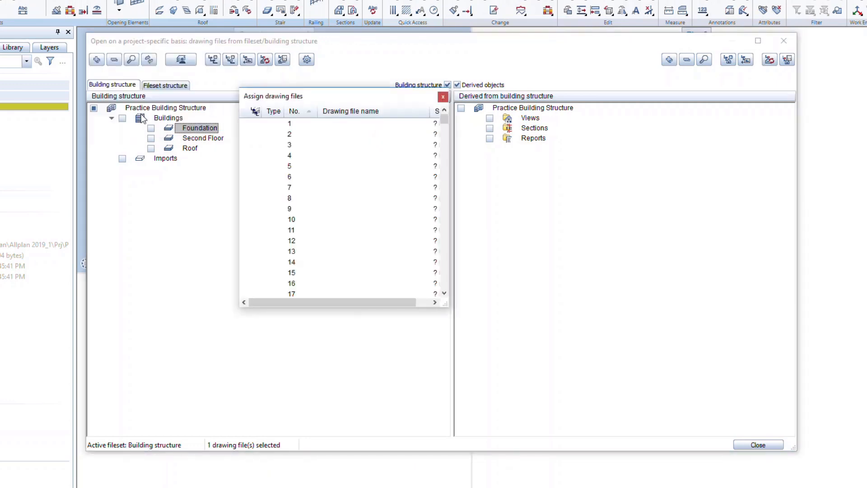
{"action": "left_click", "coordinate": [443, 97]}
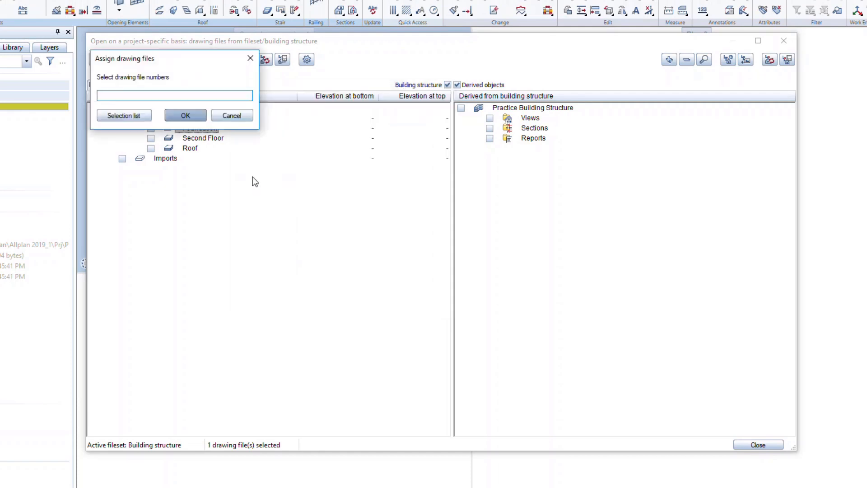
{"action": "type", "text": "100-105"}
{"action": "left_click", "coordinate": [199, 118]}
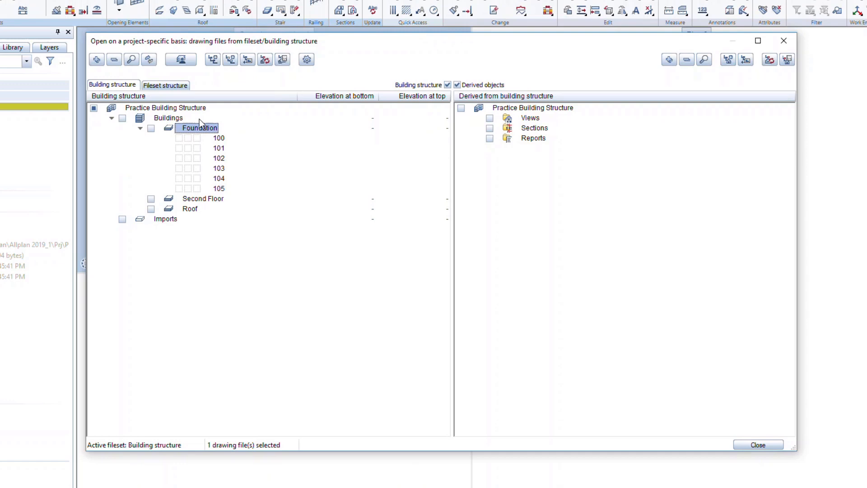
Step: Assign drawing files 200-205 to the Second Floor structural level
{"action": "right_click", "coordinate": [209, 201]}
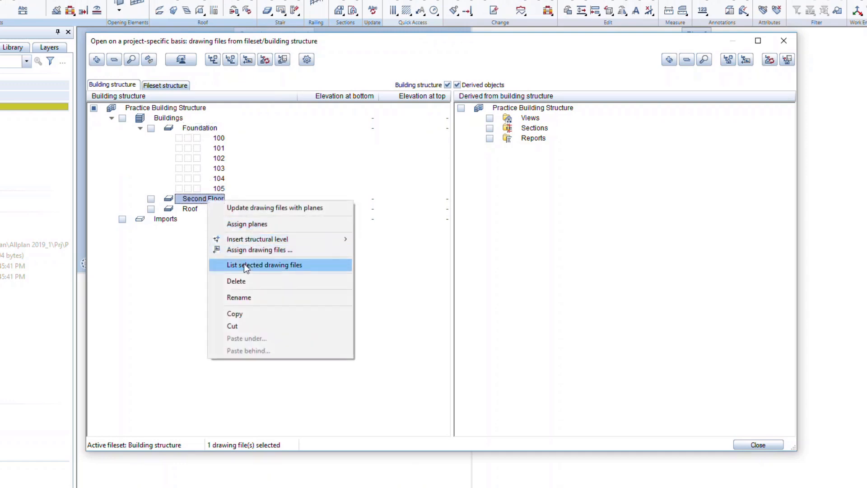
{"action": "left_click", "coordinate": [245, 252]}
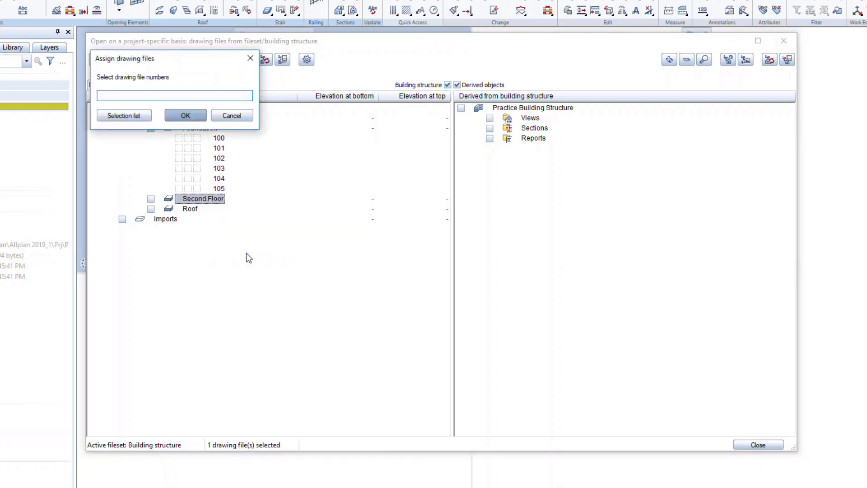
{"action": "type", "text": "200-2055"}
{"action": "key", "text": "BackSpace"}
{"action": "key", "text": "Return"}
Step: Assign drawing files 300-305 to the Roof structural level
{"action": "right_click", "coordinate": [188, 270]}
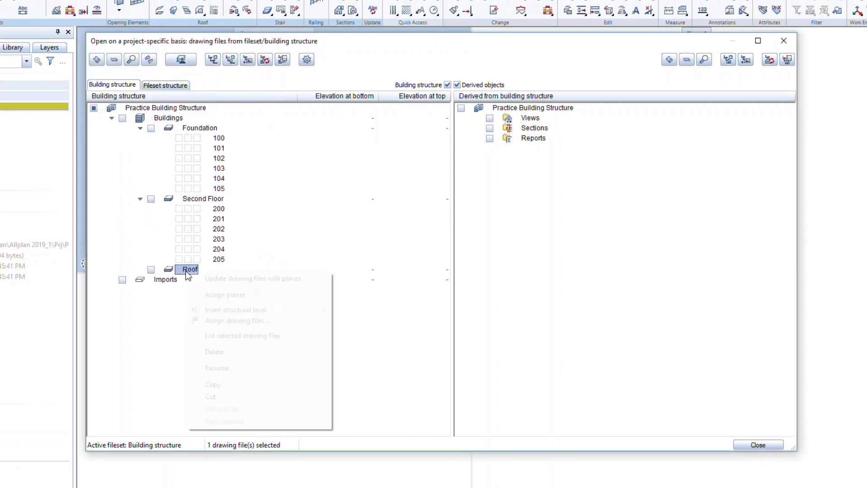
{"action": "left_click", "coordinate": [207, 320]}
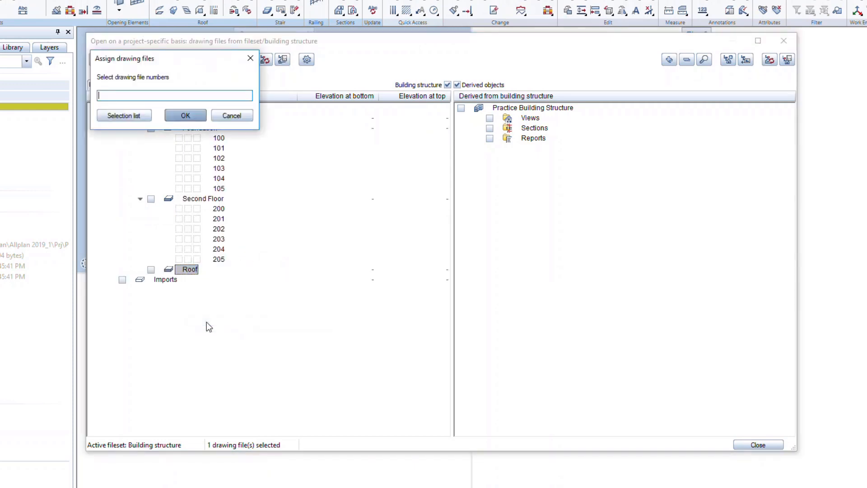
{"action": "type", "text": "300-305"}
{"action": "key", "text": "Return"}
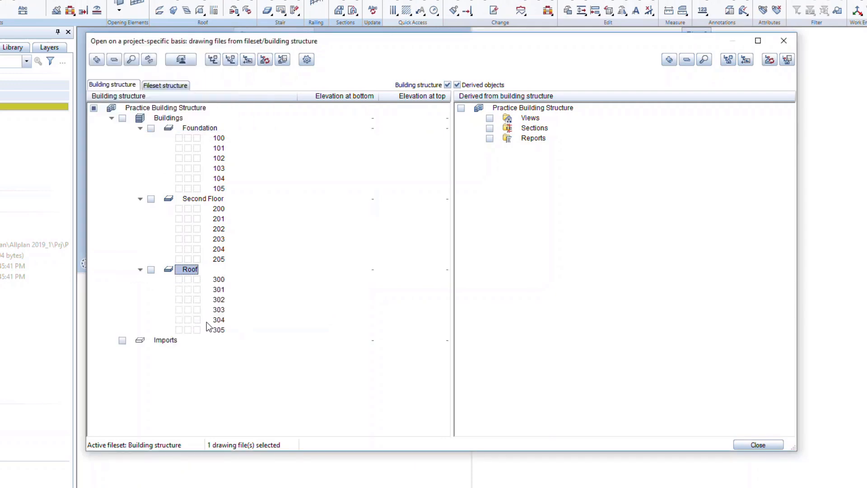
Step: Assign drawing files 500-505 to the Imports structural level
{"action": "right_click", "coordinate": [174, 342]}
{"action": "left_click", "coordinate": [191, 391]}
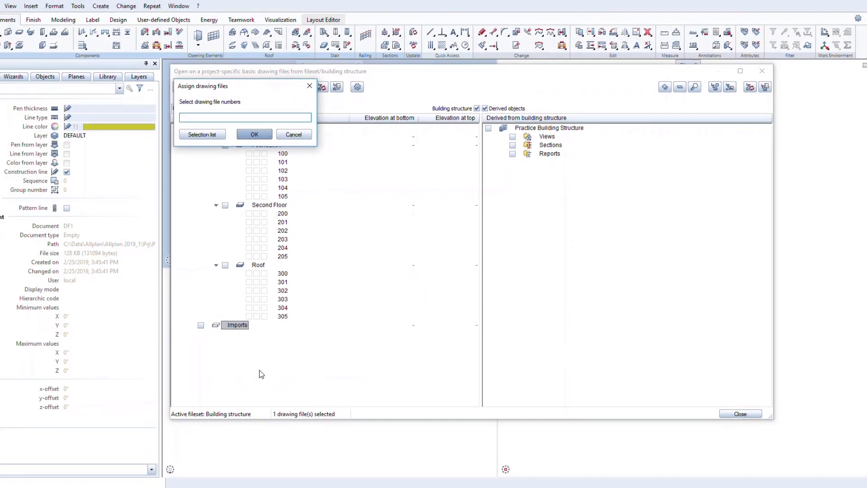
{"action": "type", "text": "500-505"}
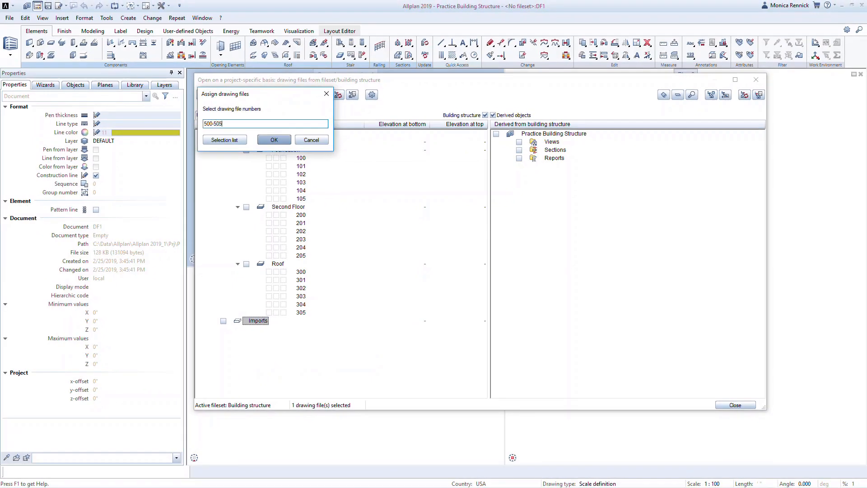
{"action": "key", "text": "Return"}
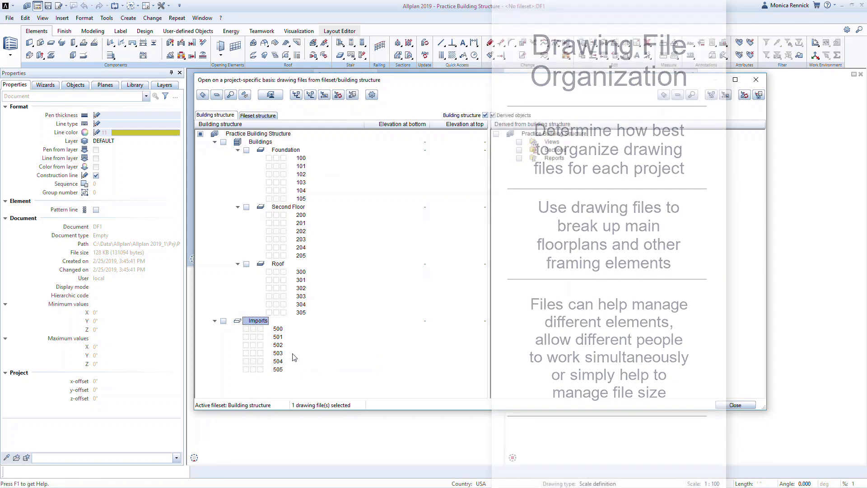
Step: Name drawing files 100, 200 and 300 "Foundation Plan", "Second Floor Plan" and "Roof Plan", and open the Foundation Plan file
{"action": "left_click", "coordinate": [300, 157]}
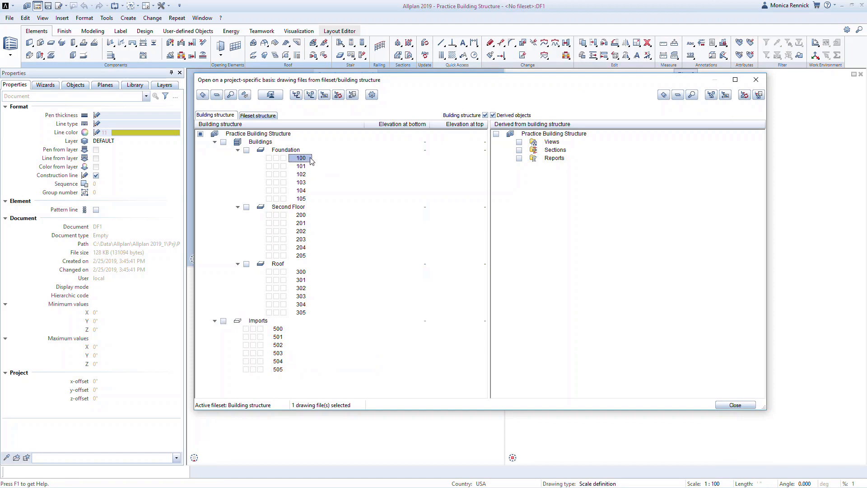
{"action": "type", "text": "Foundation Plan"}
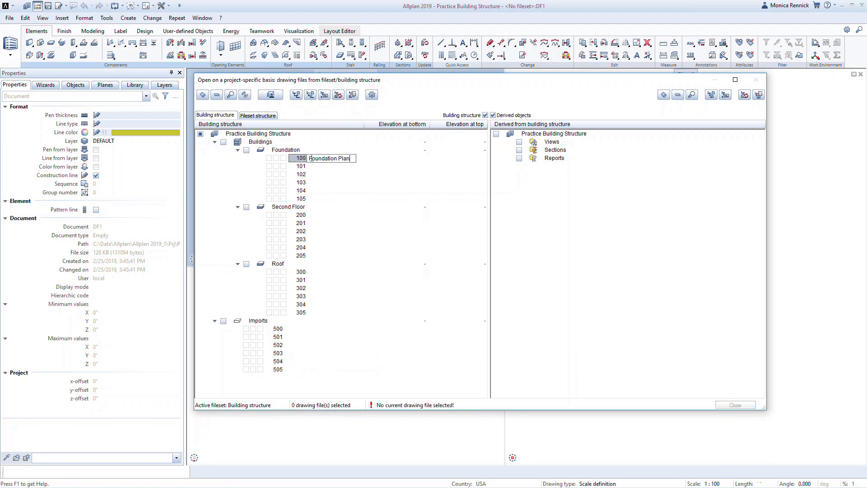
{"action": "key", "text": "Return"}
{"action": "left_click", "coordinate": [313, 217]}
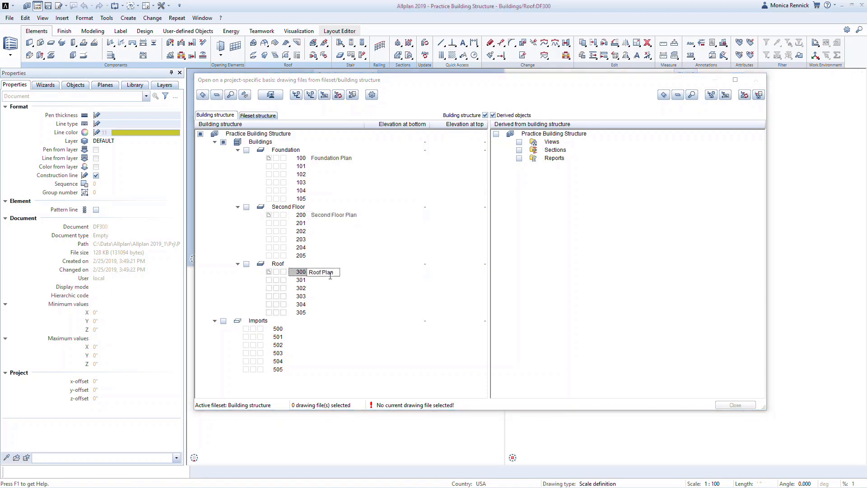
{"action": "double_click", "coordinate": [345, 159]}
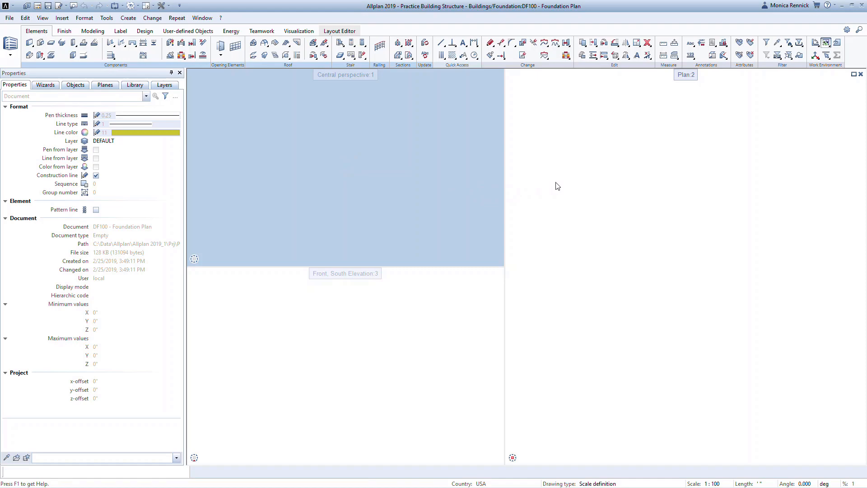
Step: Create a new floor model in the Floor Manager with 2 stories above and 0 below ±0.00, without creating or extending the building structure
{"action": "double_click", "coordinate": [556, 183]}
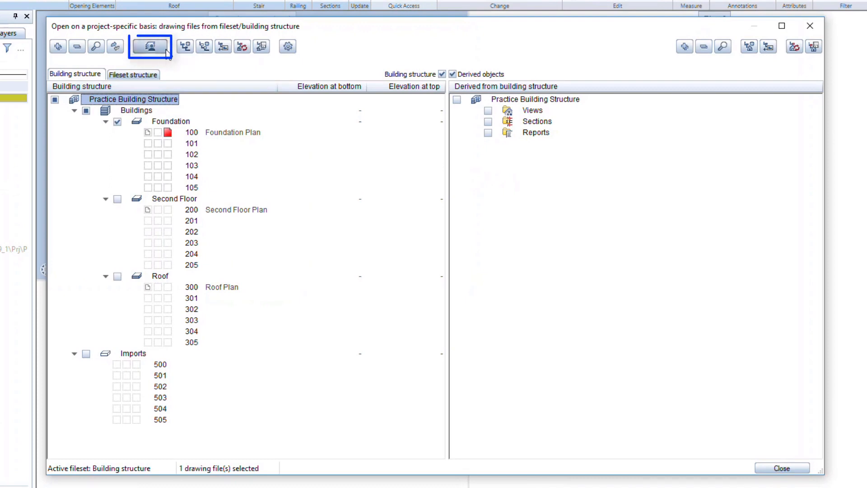
{"action": "left_click", "coordinate": [166, 50]}
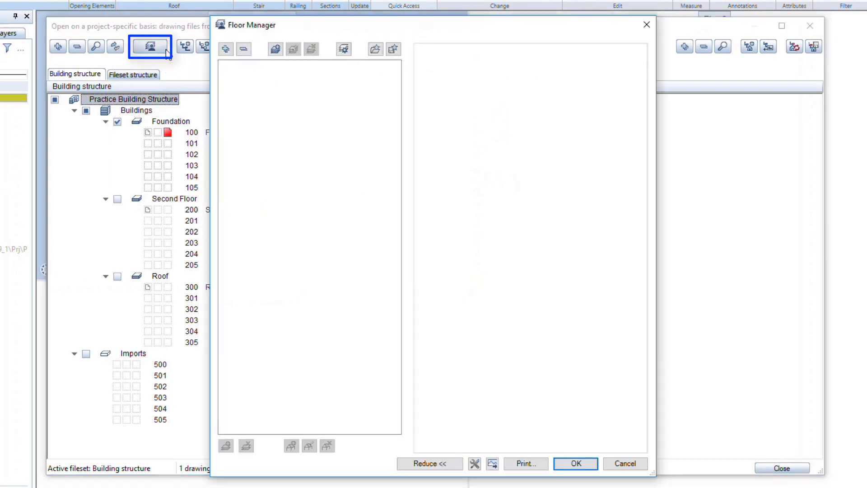
{"action": "left_click", "coordinate": [275, 49]}
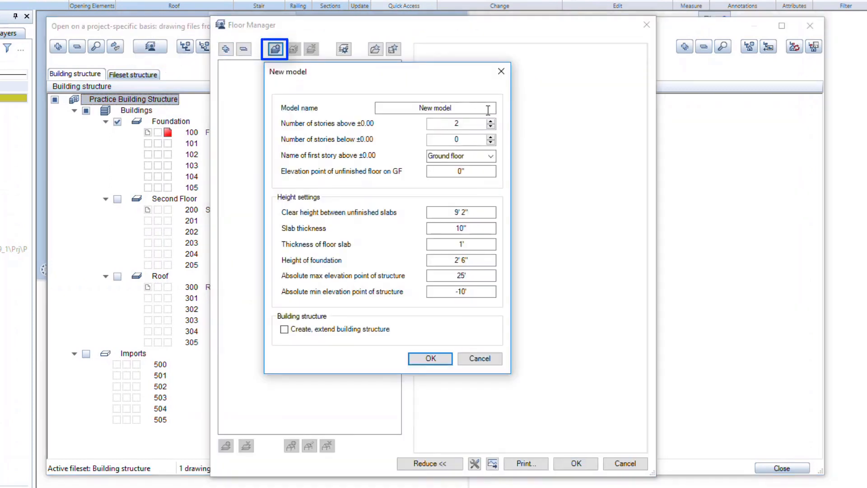
{"action": "left_click", "coordinate": [490, 127]}
{"action": "left_click", "coordinate": [490, 122]}
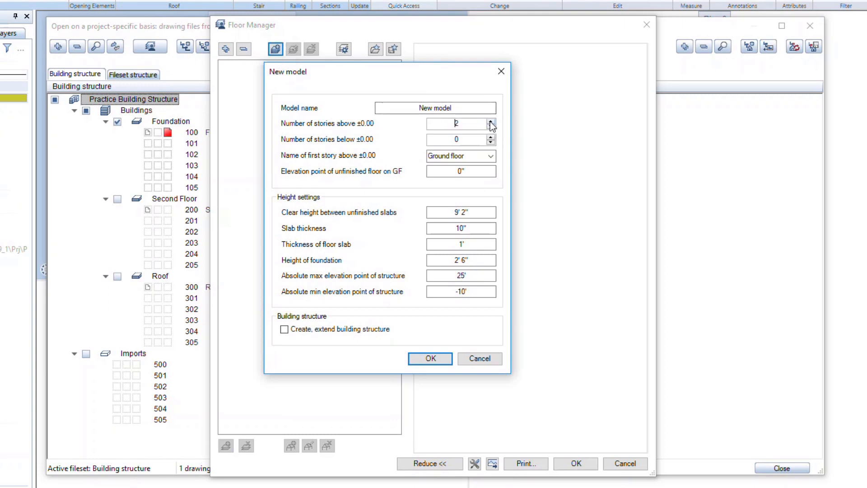
{"action": "left_click", "coordinate": [491, 137]}
{"action": "left_click", "coordinate": [491, 142]}
{"action": "left_click", "coordinate": [282, 331]}
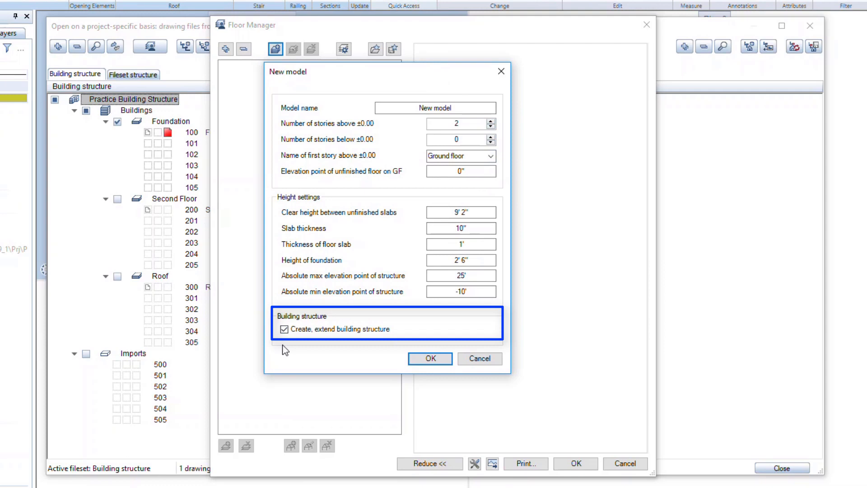
{"action": "left_click", "coordinate": [284, 329]}
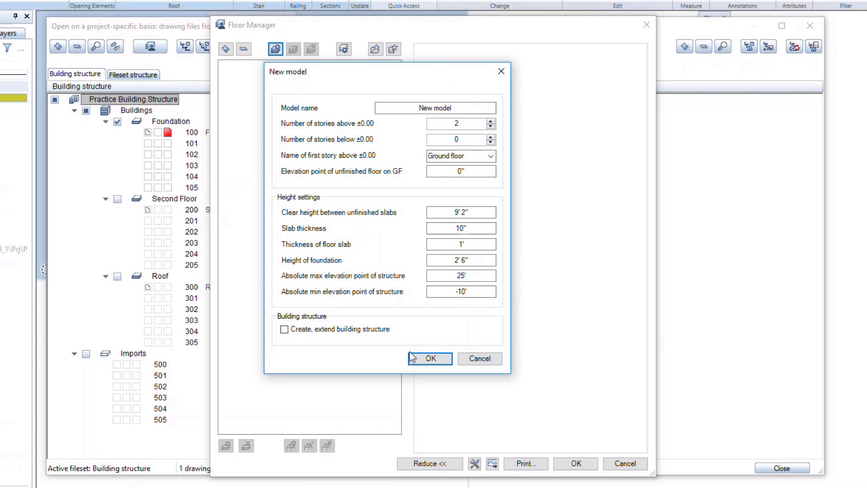
{"action": "left_click", "coordinate": [430, 359]}
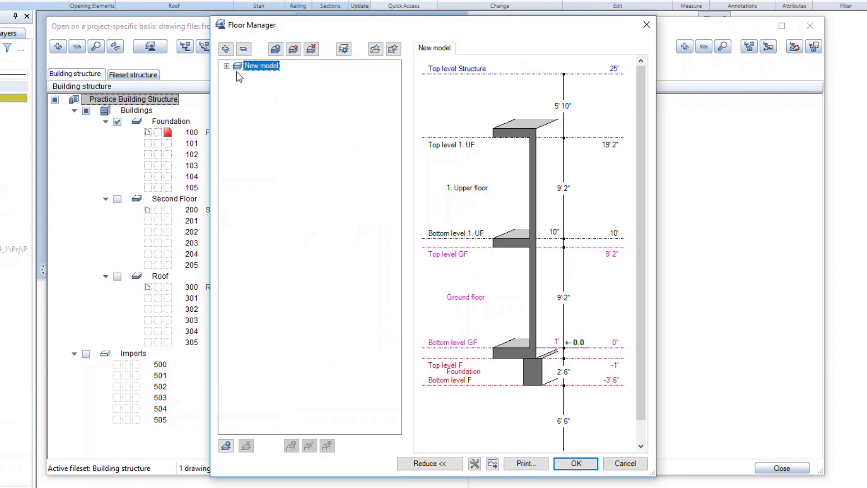
Step: Rename the floors Roof and Second floor, and their planes BOS Roof, TOS Second, BOS Second, TOS on grade, BOS on grade and Top of Ftg
{"action": "left_click", "coordinate": [226, 49]}
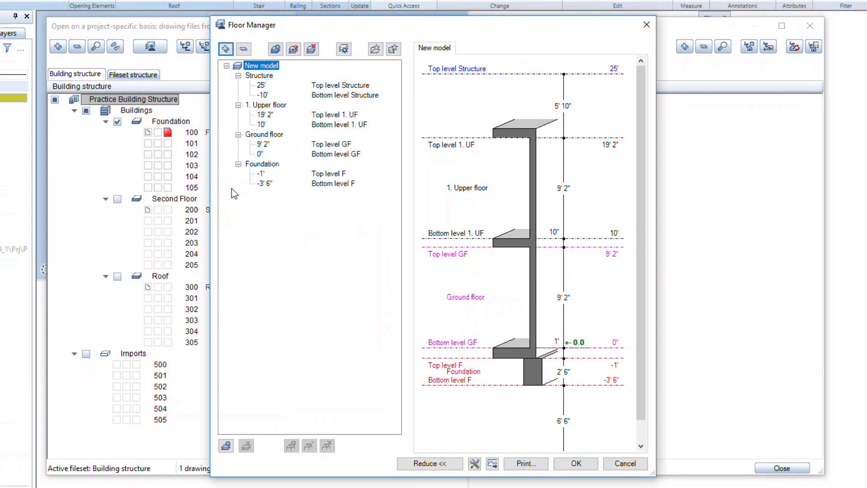
{"action": "double_click", "coordinate": [275, 105]}
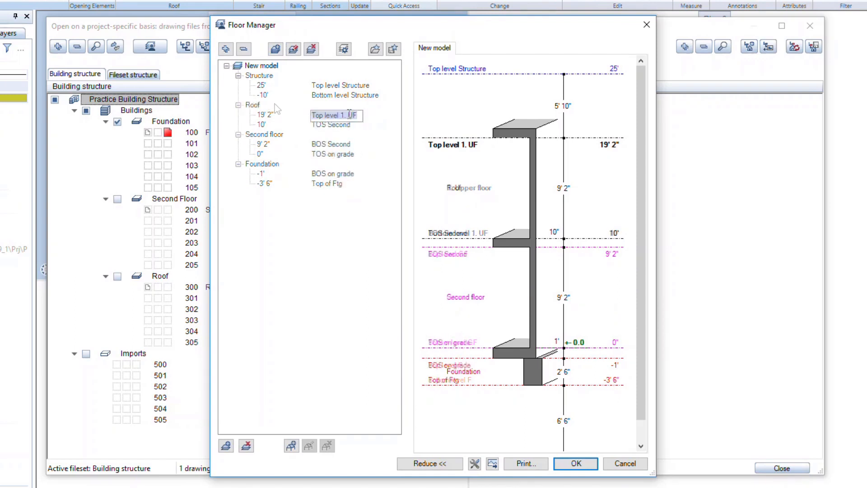
{"action": "type", "text": "BOS Roof"}
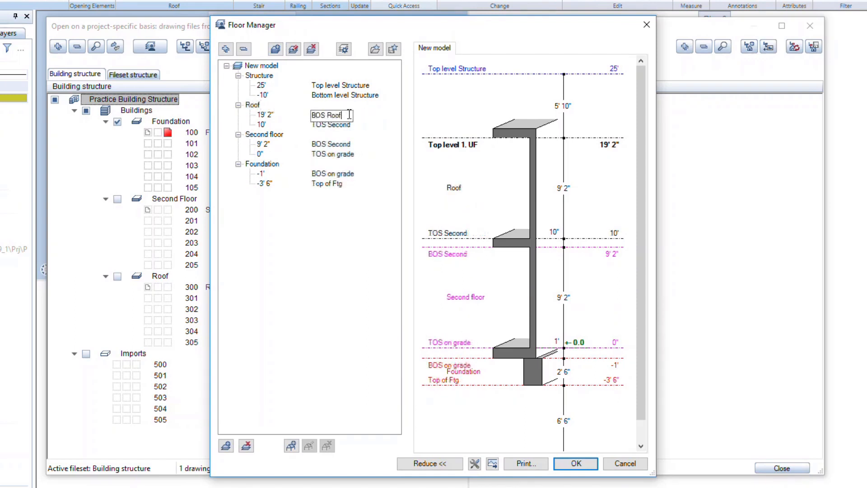
{"action": "key", "text": "Return"}
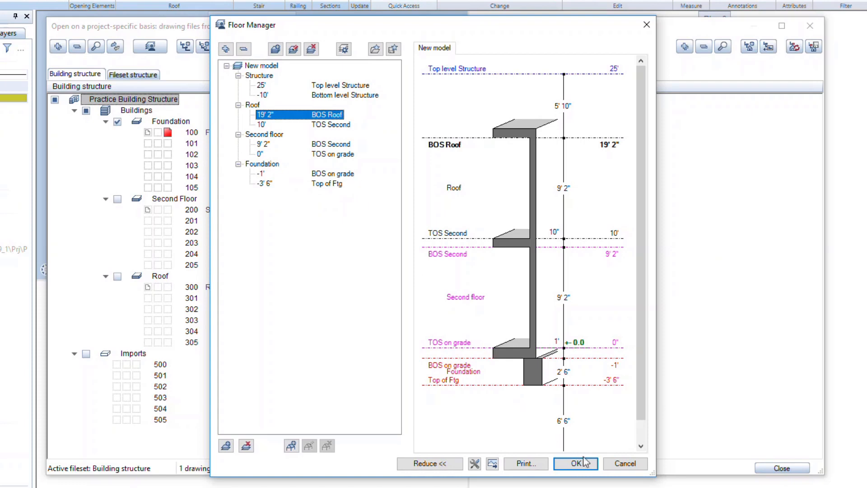
{"action": "left_click", "coordinate": [594, 467]}
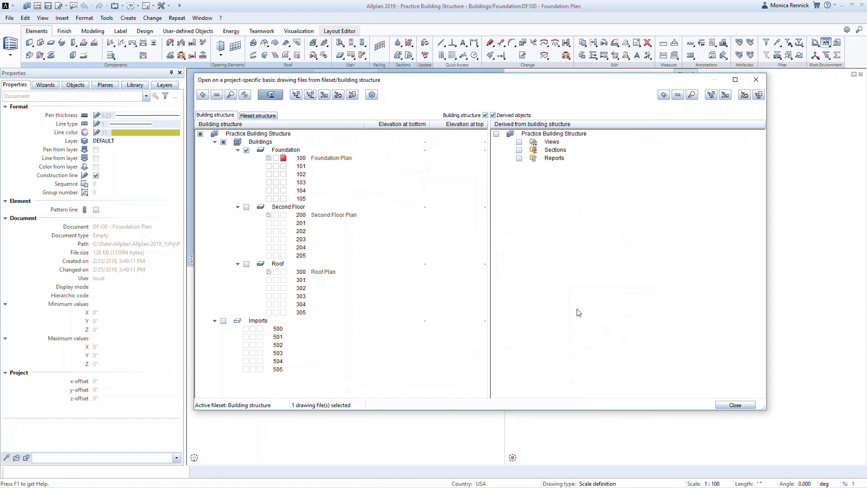
Step: Assign the floor model's Foundation planes, BOS on grade and Top of Ftg, to the Foundation structural level
{"action": "left_click", "coordinate": [290, 150]}
{"action": "right_click", "coordinate": [291, 150]}
{"action": "left_click", "coordinate": [317, 167]}
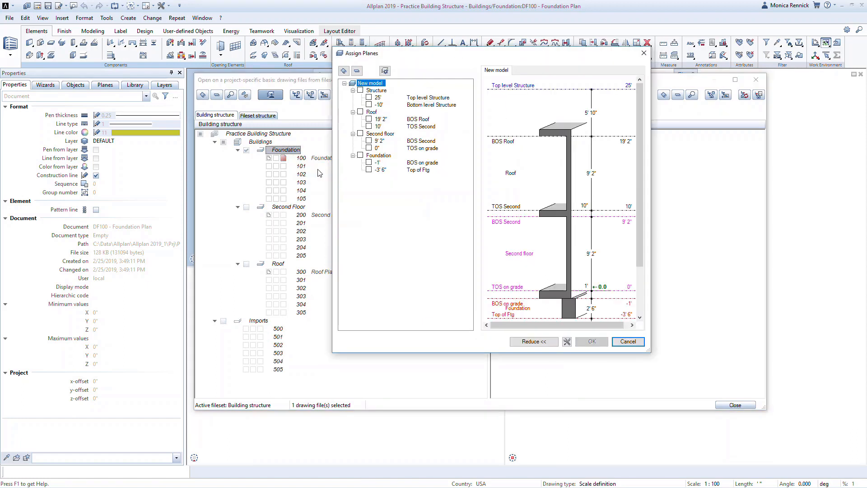
{"action": "left_click", "coordinate": [360, 156]}
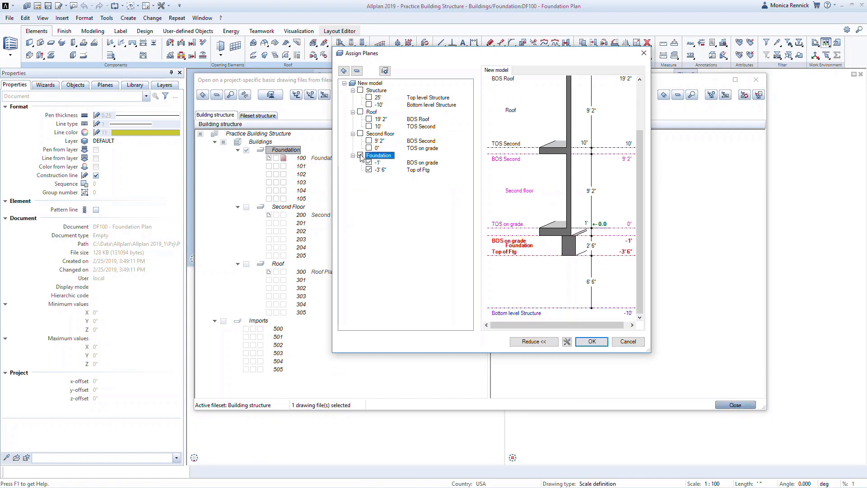
{"action": "left_click", "coordinate": [592, 342]}
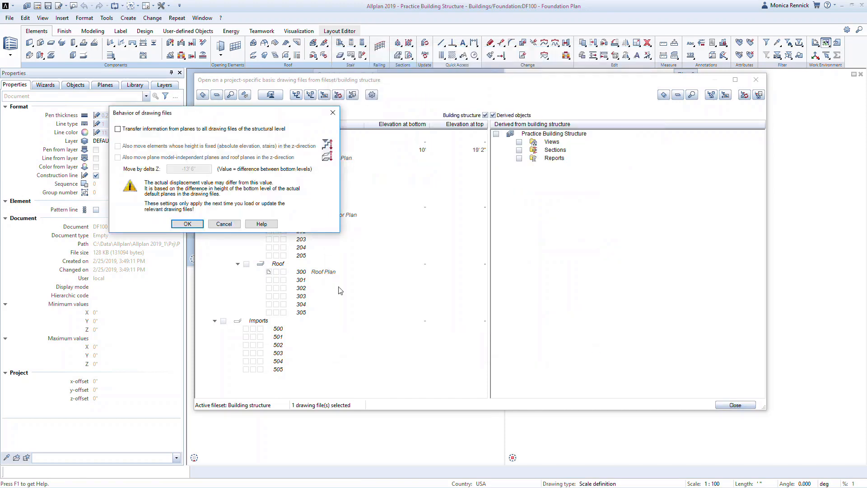
{"action": "left_click", "coordinate": [191, 222]}
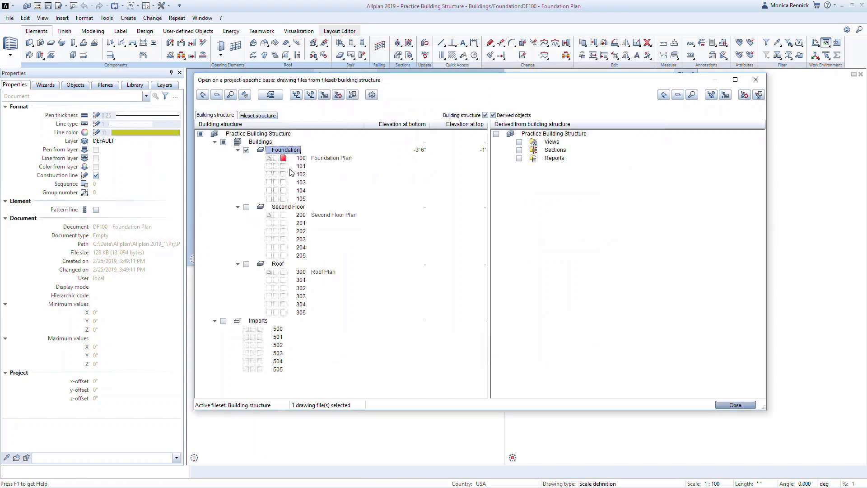
Step: Assign the planes BOS on grade and TOS on grade to drawing file 100, Foundation Plan, keeping the default drawing file behavior
{"action": "right_click", "coordinate": [330, 159]}
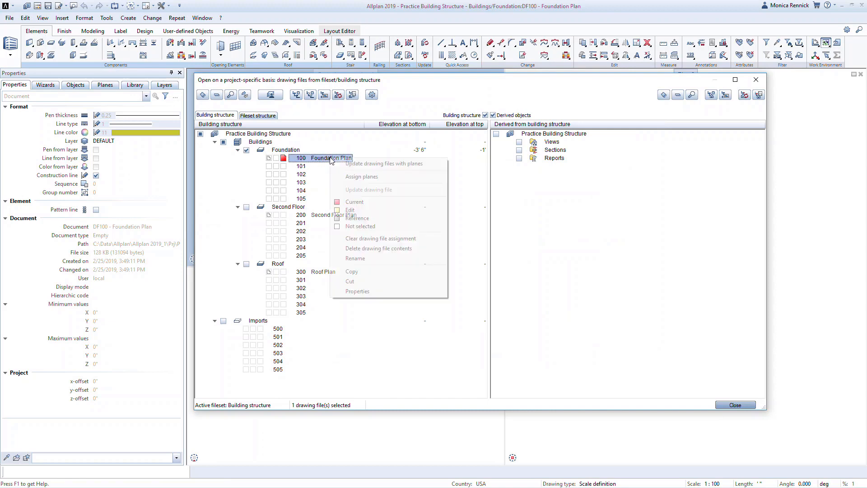
{"action": "left_click", "coordinate": [355, 177]}
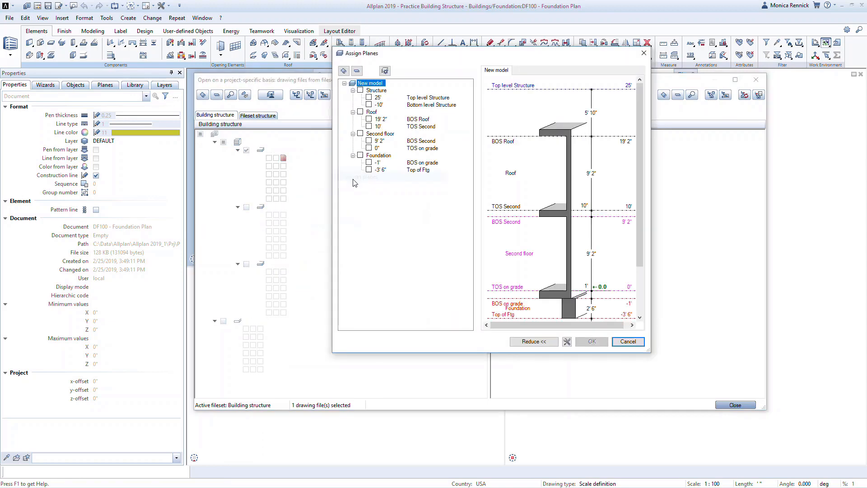
{"action": "left_click", "coordinate": [369, 162]}
{"action": "left_click", "coordinate": [368, 148]}
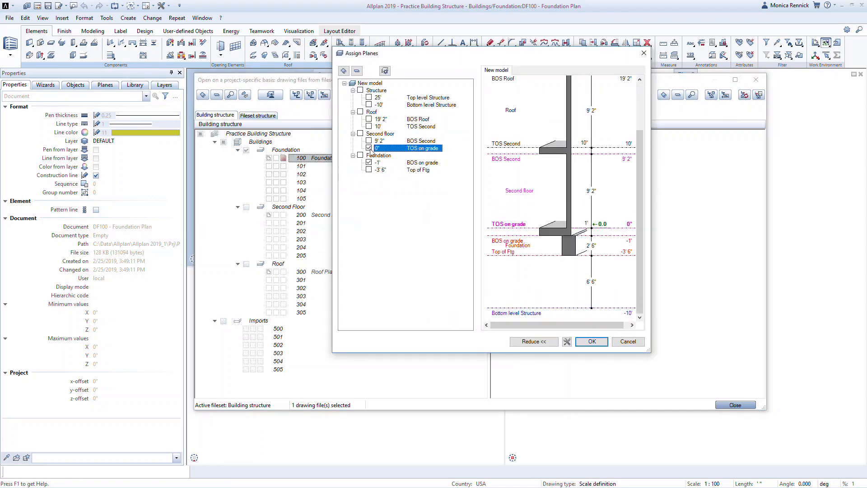
{"action": "left_click", "coordinate": [601, 346]}
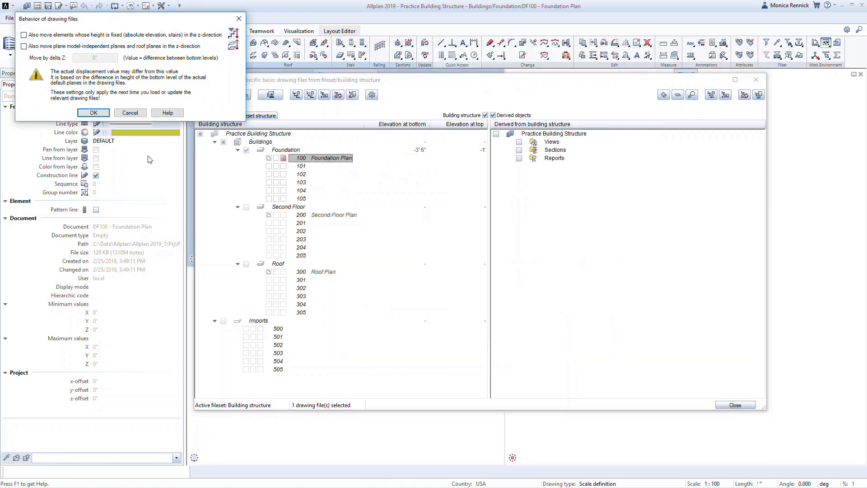
{"action": "left_click", "coordinate": [86, 118]}
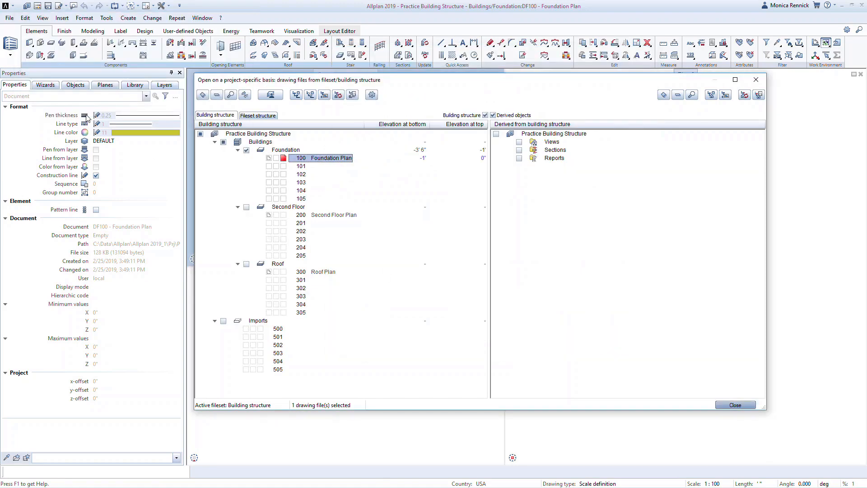
Step: Assign the floor model's Second floor planes, BOS Second and TOS on grade, to the Second Floor structural level
{"action": "right_click", "coordinate": [295, 207]}
{"action": "left_click", "coordinate": [311, 227]}
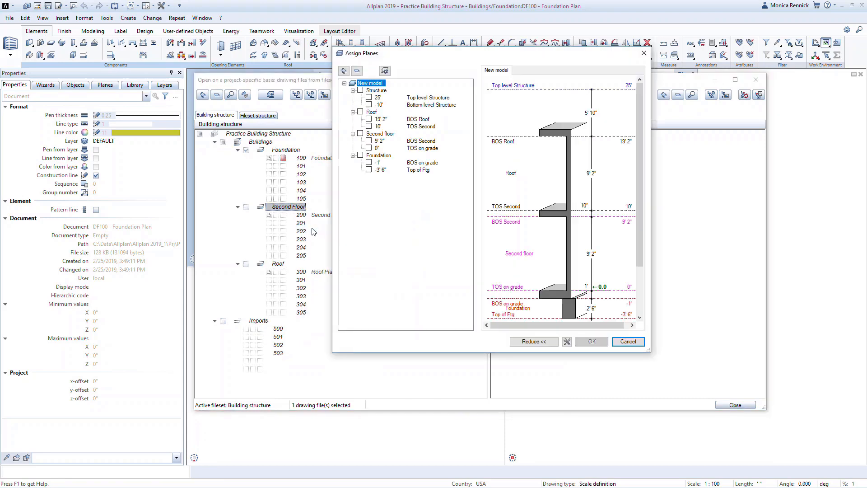
{"action": "left_click", "coordinate": [360, 133]}
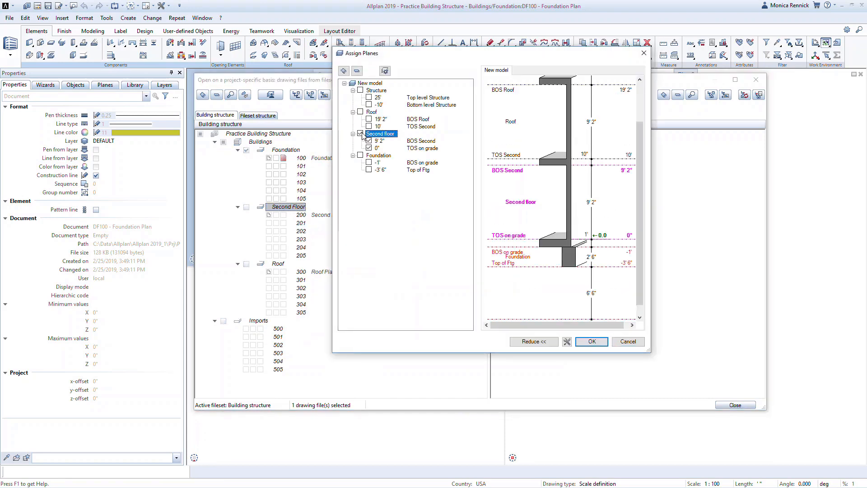
{"action": "left_click", "coordinate": [589, 343]}
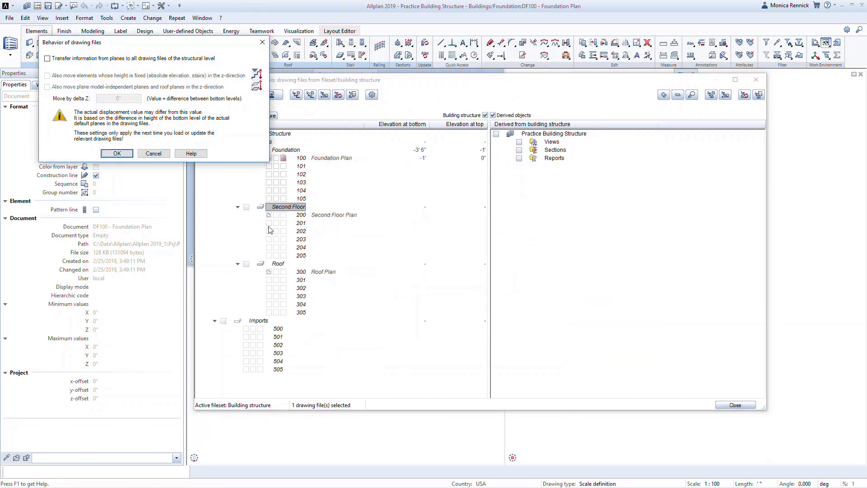
{"action": "left_click", "coordinate": [117, 154]}
Step: Assign the floor model's Roof planes, BOS Roof and TOS Second, to the Roof structural level and close the building structure dialog
{"action": "right_click", "coordinate": [277, 264]}
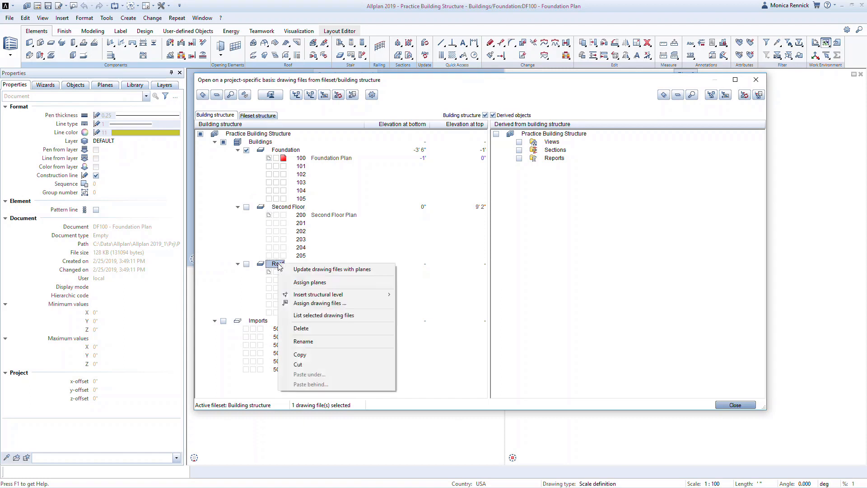
{"action": "left_click", "coordinate": [298, 281]}
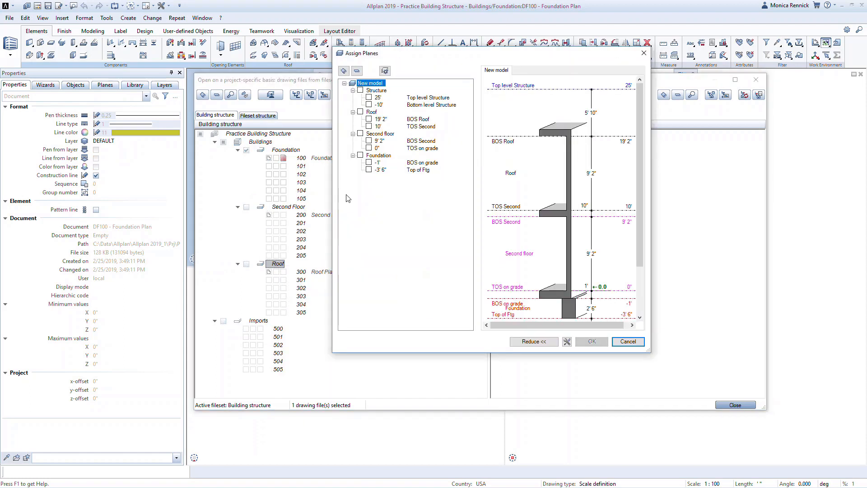
{"action": "left_click", "coordinate": [360, 111]}
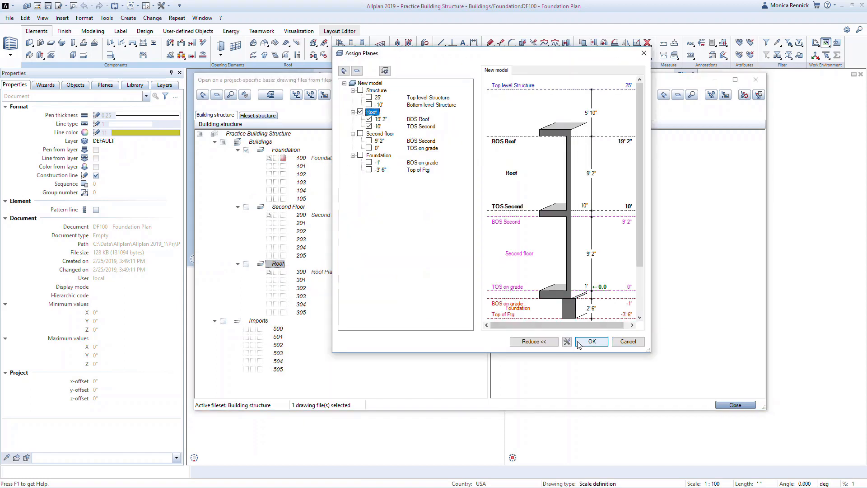
{"action": "left_click", "coordinate": [591, 341]}
{"action": "left_click", "coordinate": [141, 177]}
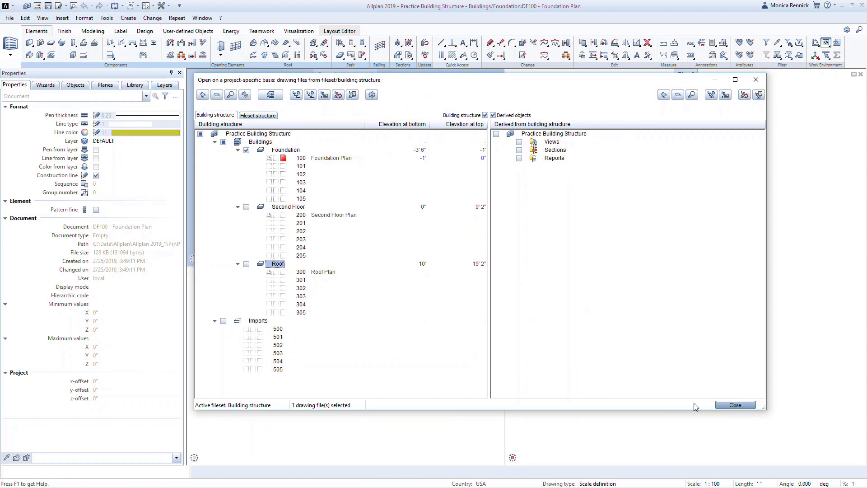
{"action": "left_click", "coordinate": [755, 404]}
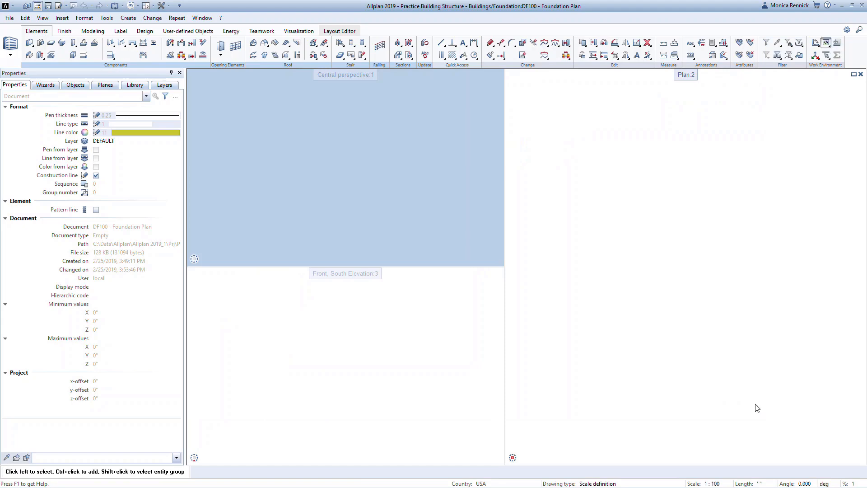